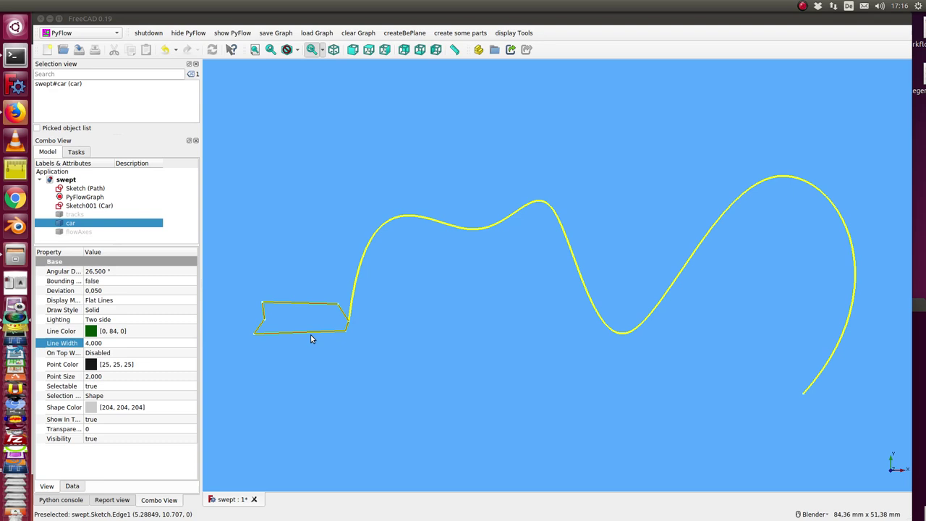
Step: Select the car outline Sketch001 and bring the PyFlow graph window to the front
click(77, 207)
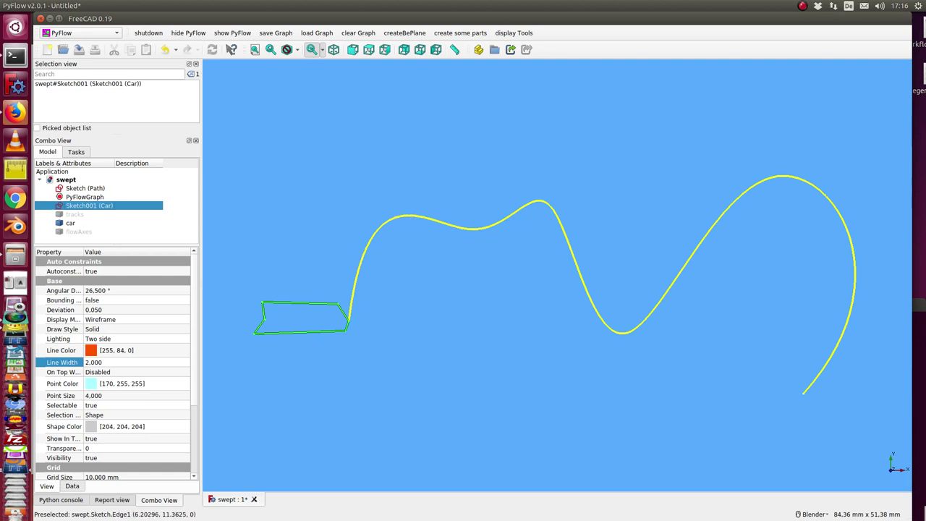
key(alt+Tab)
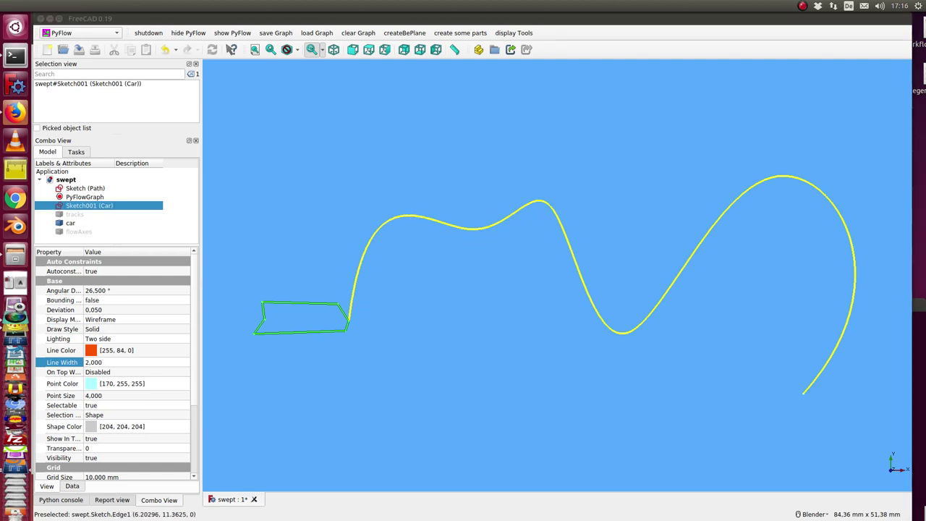
Step: Move PyFlow aside and raise the swept step so the car slides into the road's dip
drag(832, 42, 750, 66)
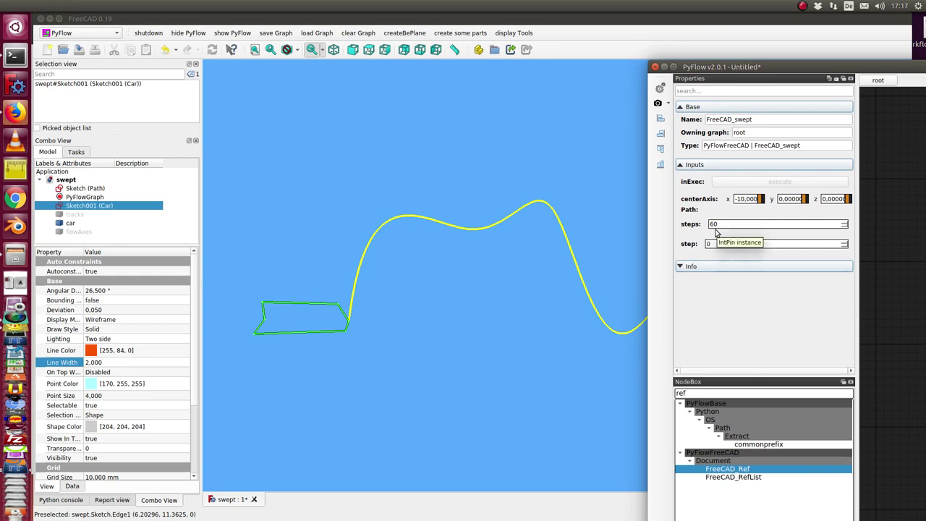
mouse_move(784, 66)
mouse_down()
mouse_move(874, 54)
mouse_move(853, 58)
mouse_up()
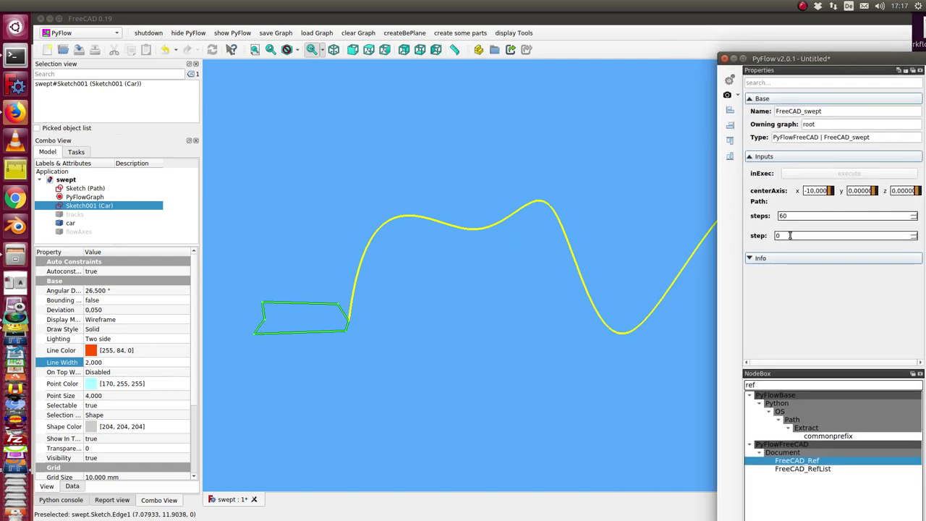
scroll(790, 235, up, 1)
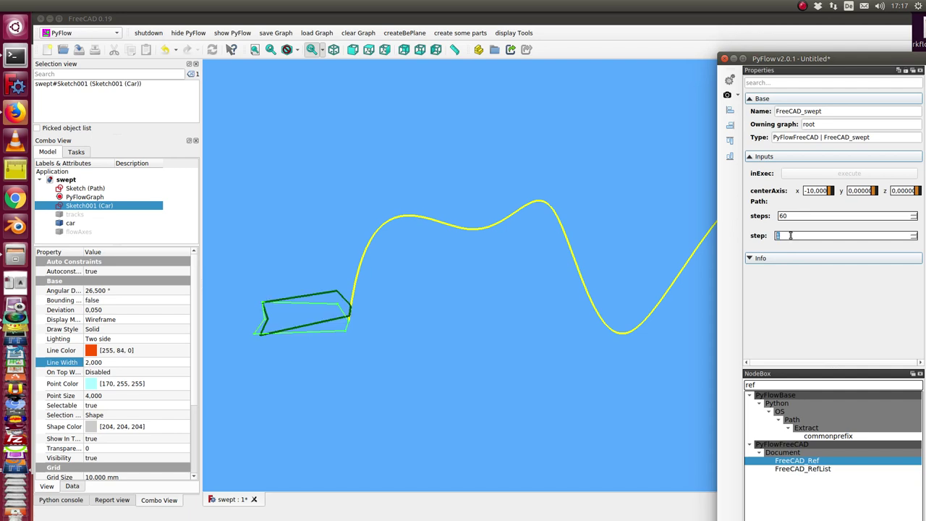
scroll(790, 235, up, 1)
scroll(790, 235, up, 1)
scroll(790, 235, up, 1)
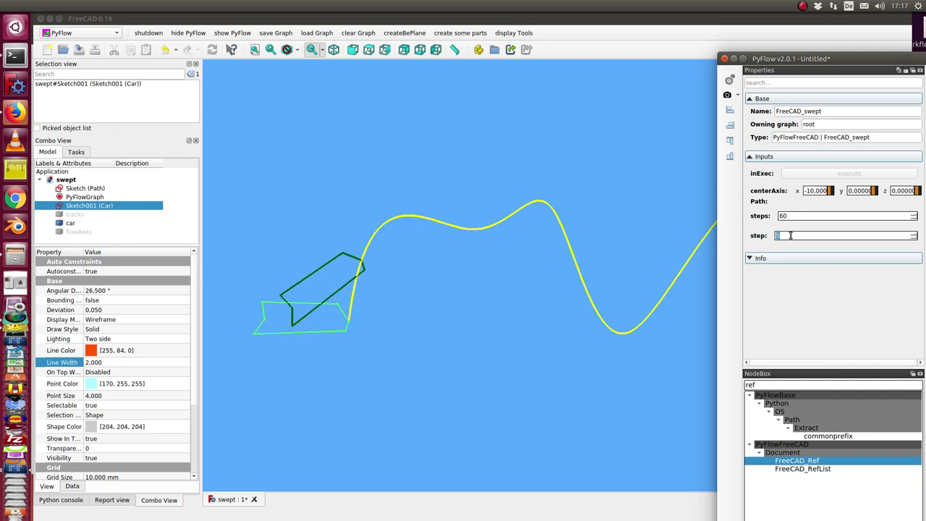
scroll(790, 236, up, 1)
scroll(790, 235, up, 1)
scroll(789, 235, up, 1)
scroll(790, 235, up, 1)
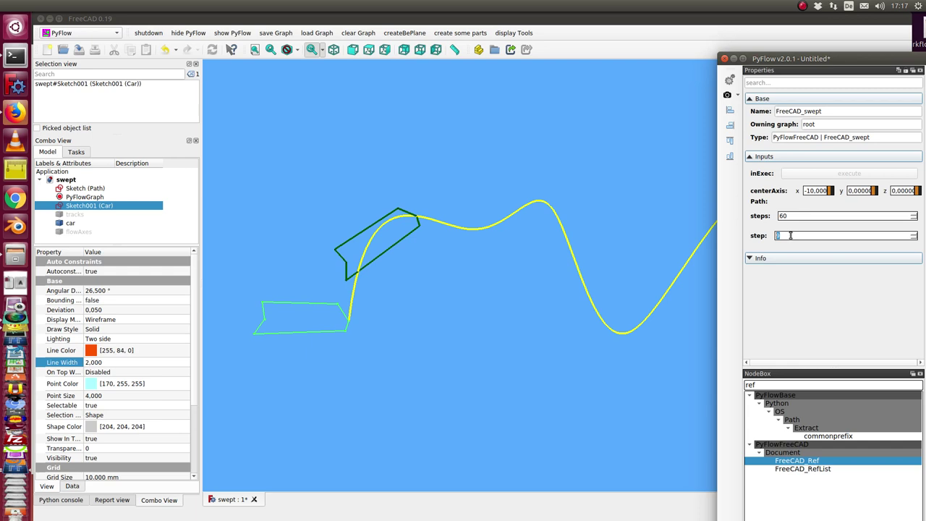
scroll(790, 235, up, 1)
scroll(790, 235, up, 1)
scroll(790, 235, up, 1)
scroll(790, 235, up, 1)
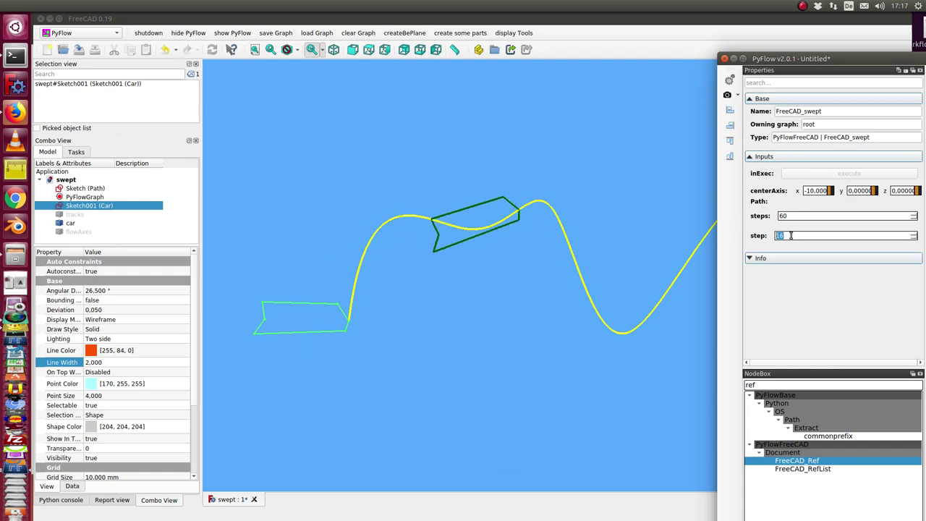
scroll(789, 235, up, 1)
scroll(790, 235, up, 1)
scroll(790, 235, up, 1)
scroll(791, 235, up, 1)
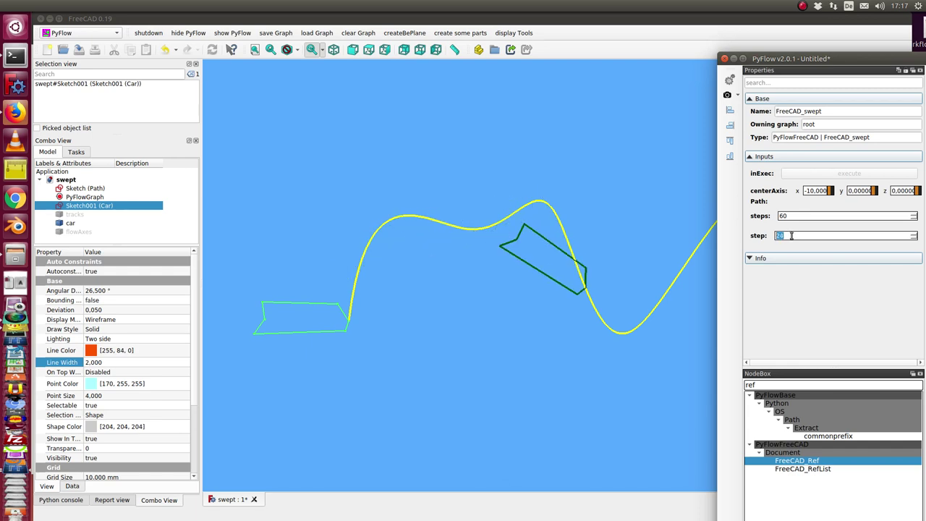
scroll(791, 236, up, 1)
scroll(790, 235, up, 1)
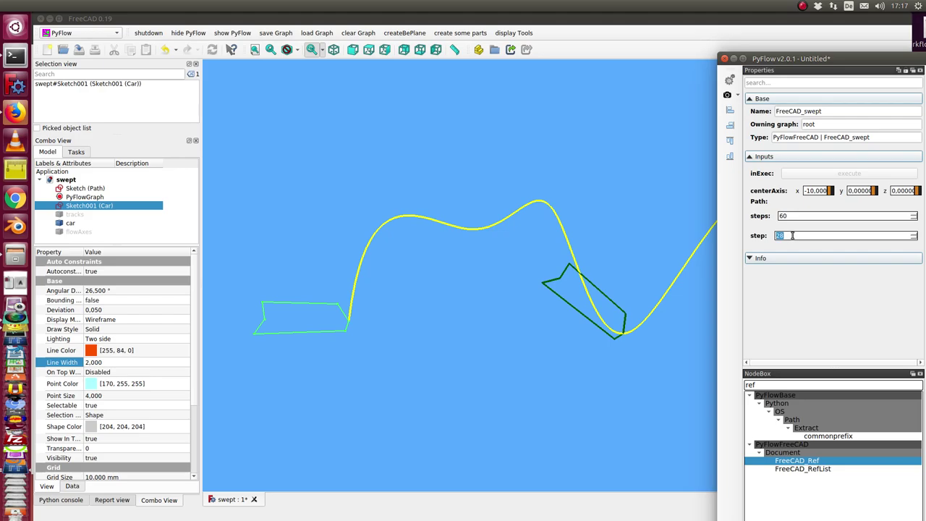
Step: Maximize PyFlow and select the FreeCAD_Destruct_Shape node, showing Sketch001 as its source
drag(843, 55, 26, 4)
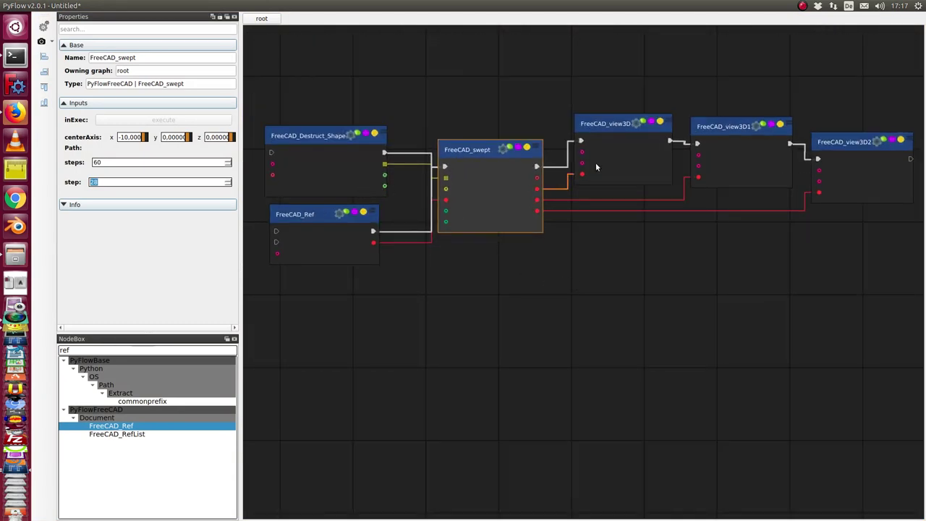
scroll(438, 290, up, 2)
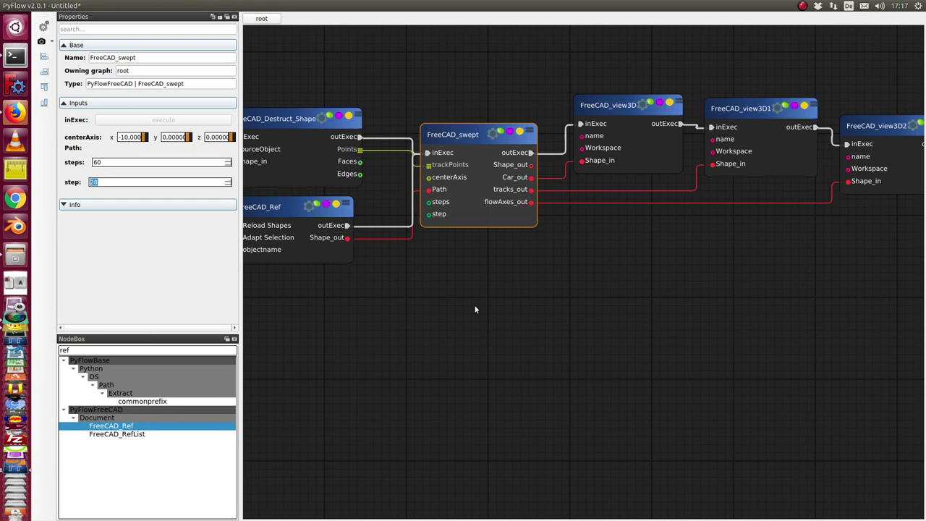
mouse_move(475, 310)
middle_down()
mouse_move(567, 288)
mouse_move(606, 251)
middle_up()
click(493, 132)
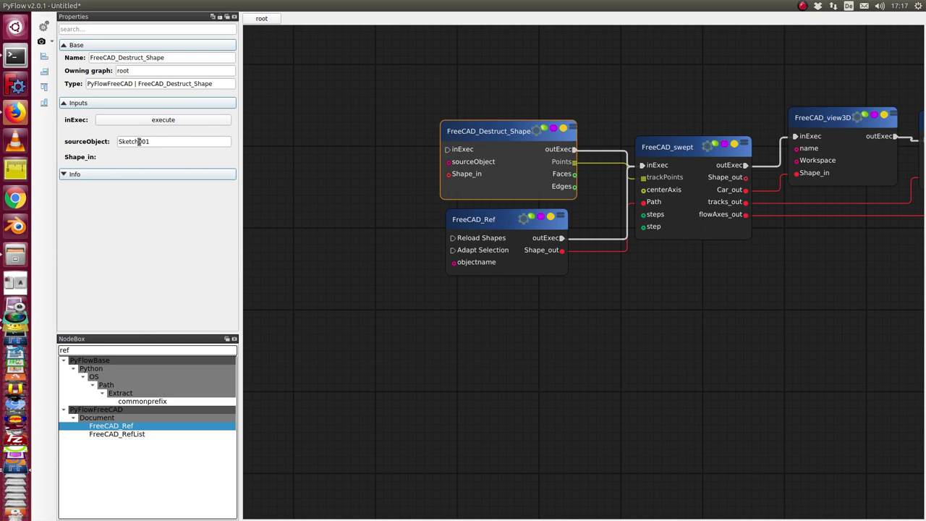
drag(350, 15, 585, 53)
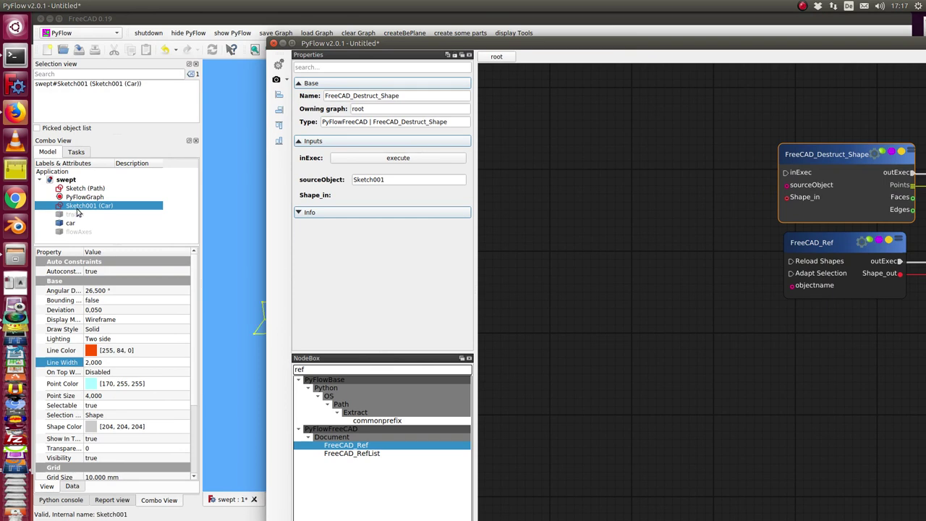
Step: Select the FreeCAD_Ref node, showing object name Sketch wired into FreeCAD_swept's Path input
drag(575, 47, 844, 51)
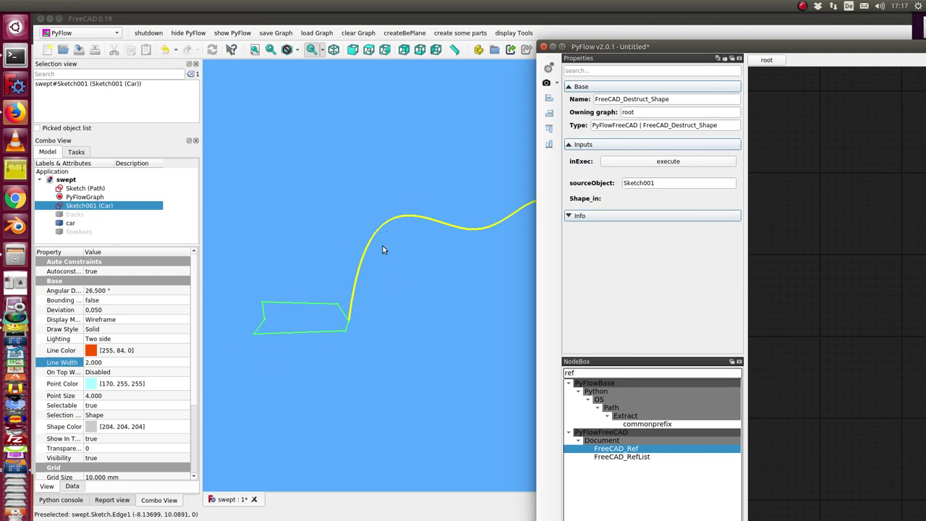
drag(699, 47, 435, 26)
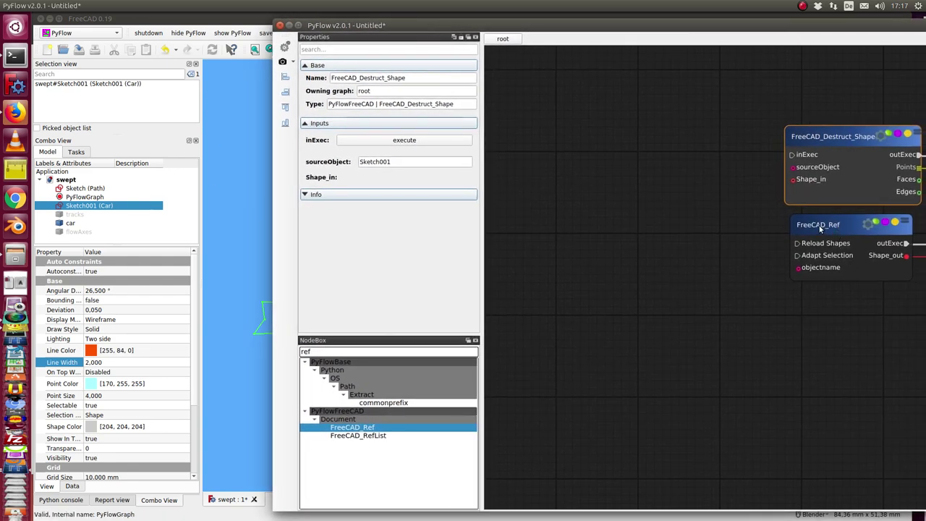
click(819, 229)
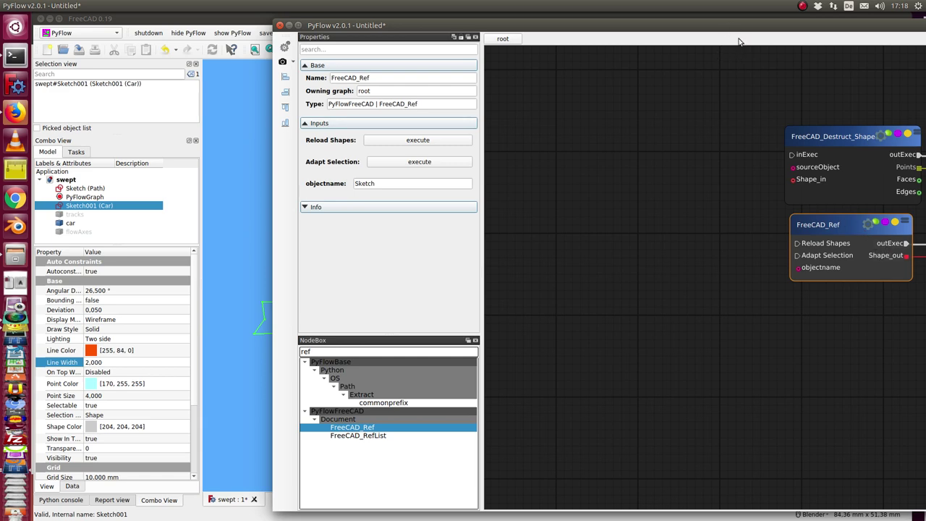
drag(737, 29, 432, 48)
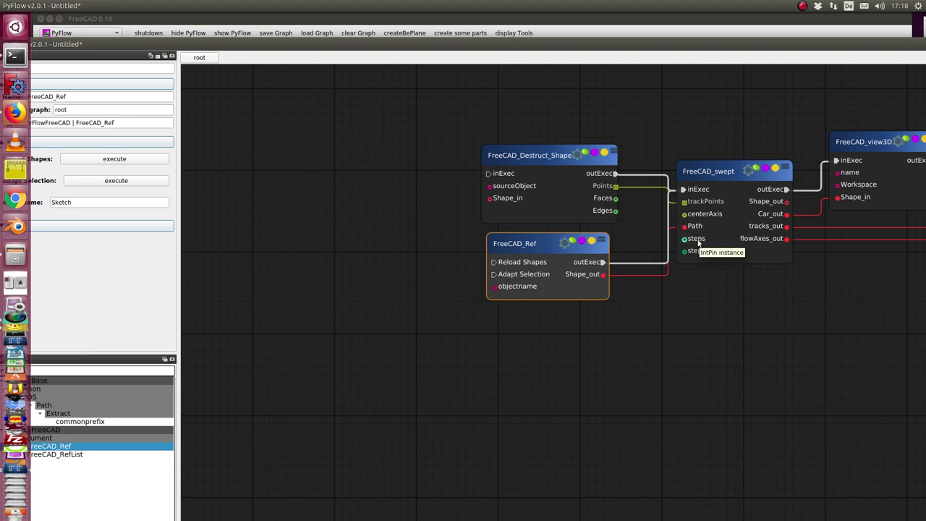
Step: Select the FreeCAD_swept node and widen its settings, showing steps 60 and step 28
click(720, 173)
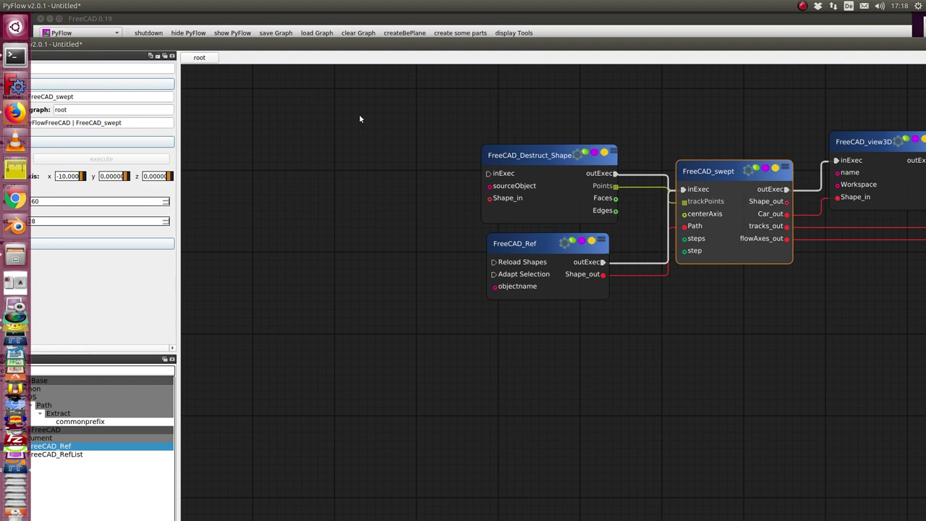
drag(178, 209, 327, 208)
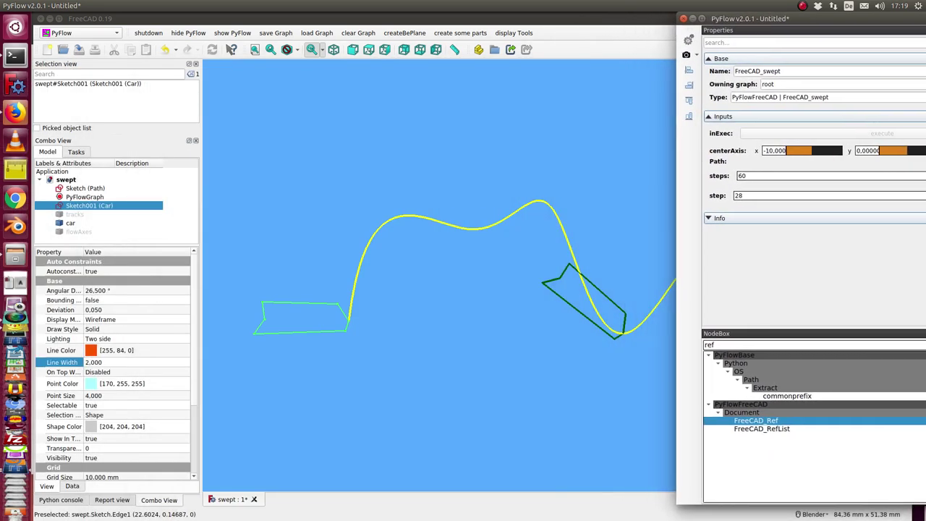
Step: Make the hidden tracks object visible in the 3D view
drag(568, 78, 795, 18)
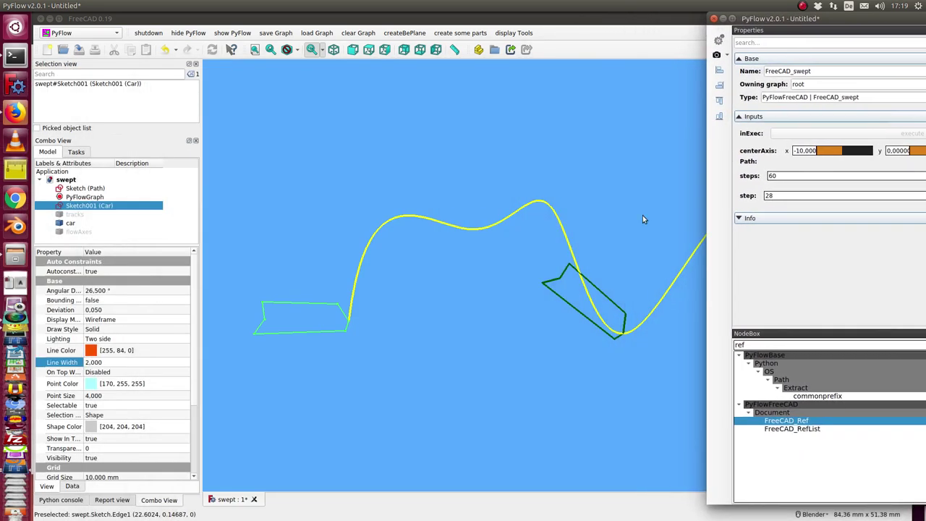
click(72, 215)
key(space)
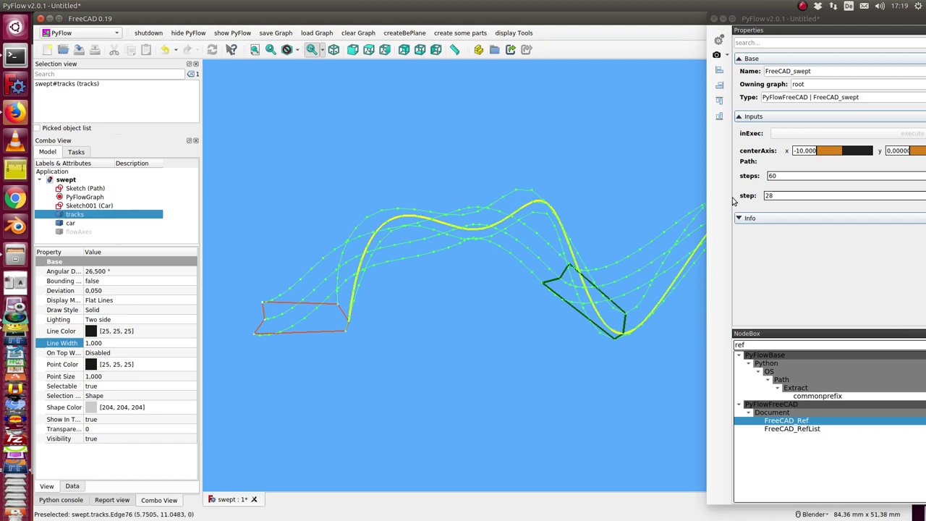
Step: Lower FreeCAD_swept's step to 0, returning the car to the road start, and reselect tracks
click(794, 196)
scroll(794, 197, down, 2)
scroll(794, 196, down, 2)
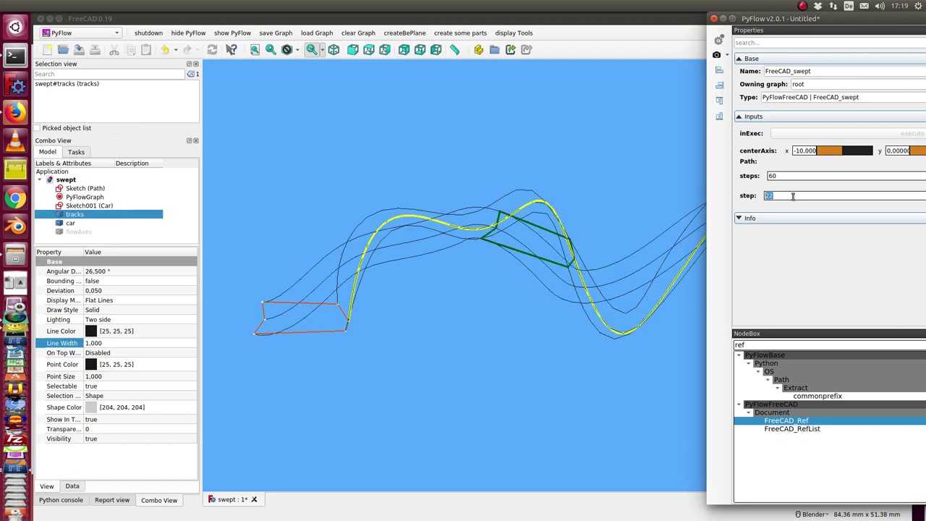
scroll(793, 196, down, 2)
scroll(792, 196, down, 1)
scroll(793, 196, down, 1)
scroll(793, 196, down, 2)
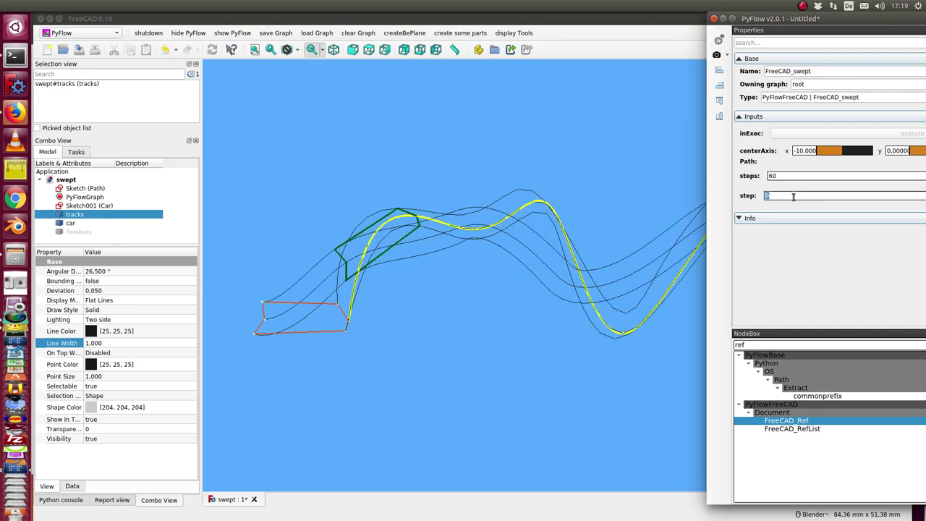
scroll(792, 196, down, 1)
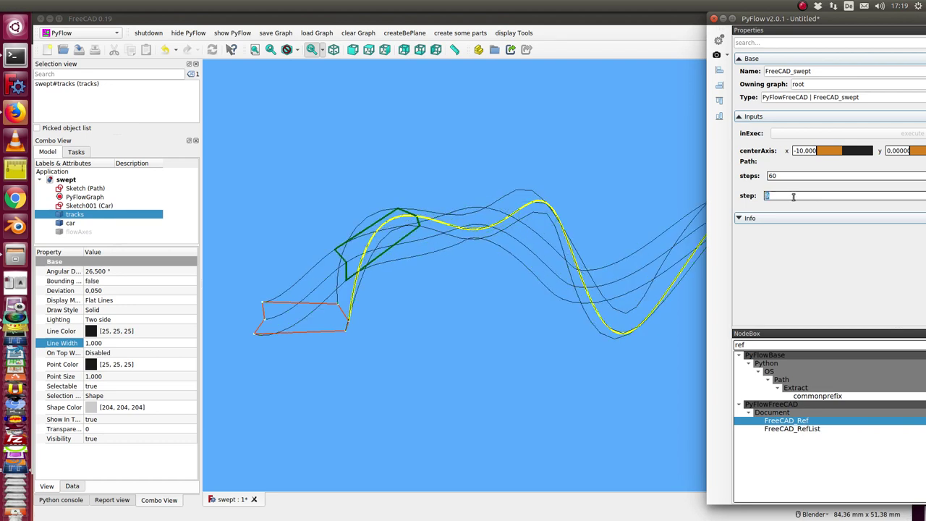
click(74, 216)
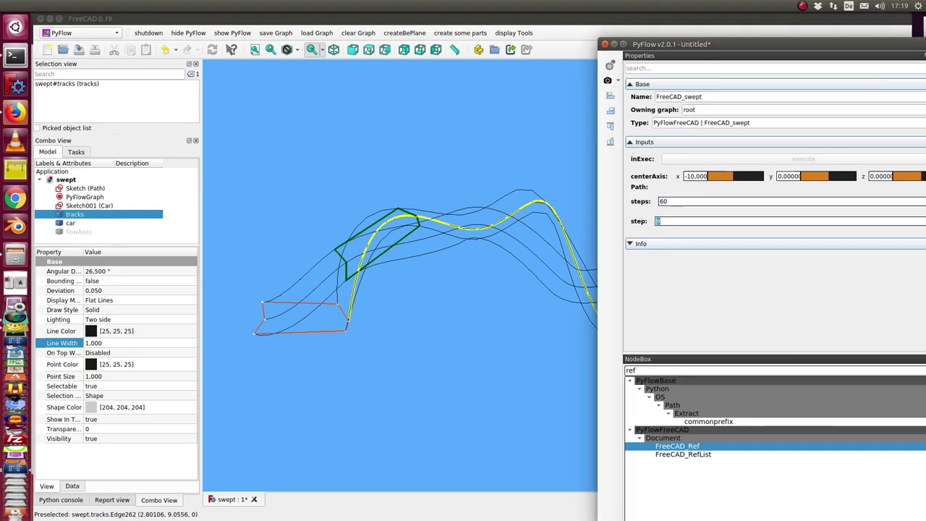
Step: Check the node graph, then move PyFlow off to the right to reveal the road and tracks
mouse_move(832, 18)
mouse_down()
mouse_move(297, 75)
mouse_move(278, 51)
mouse_up()
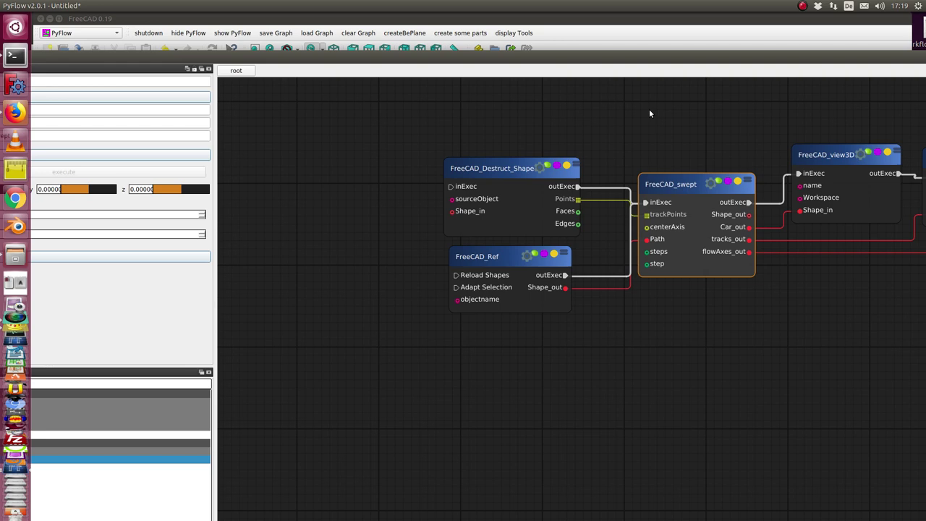
drag(641, 63, 925, 65)
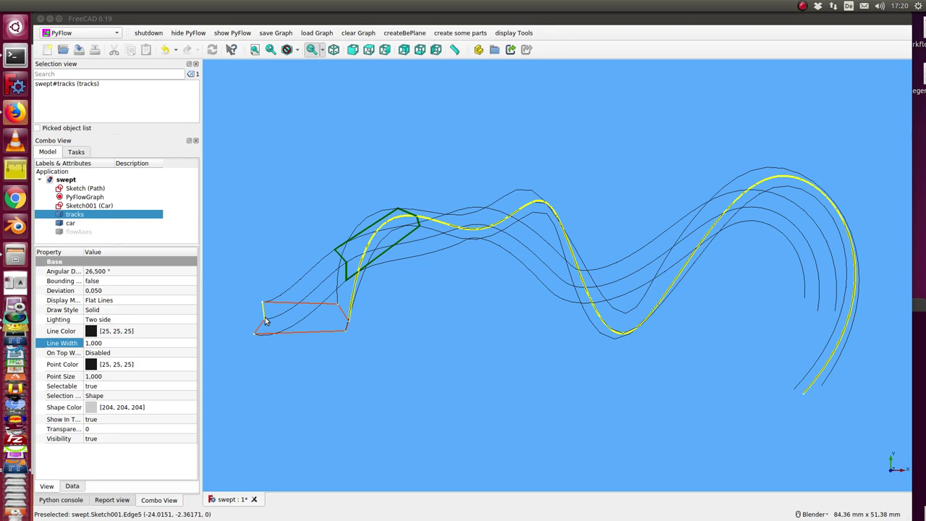
Step: Make the flowAxes object visible and clear the selection
click(77, 232)
key(space)
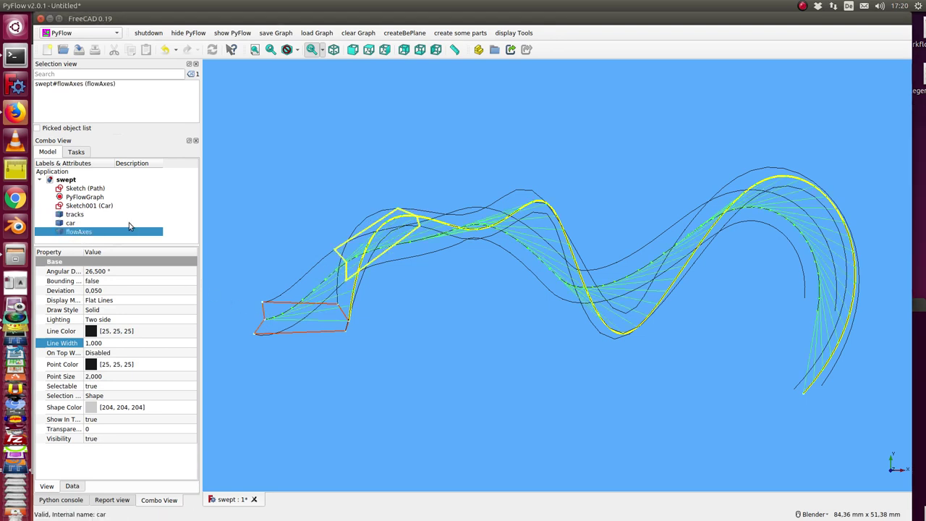
click(316, 173)
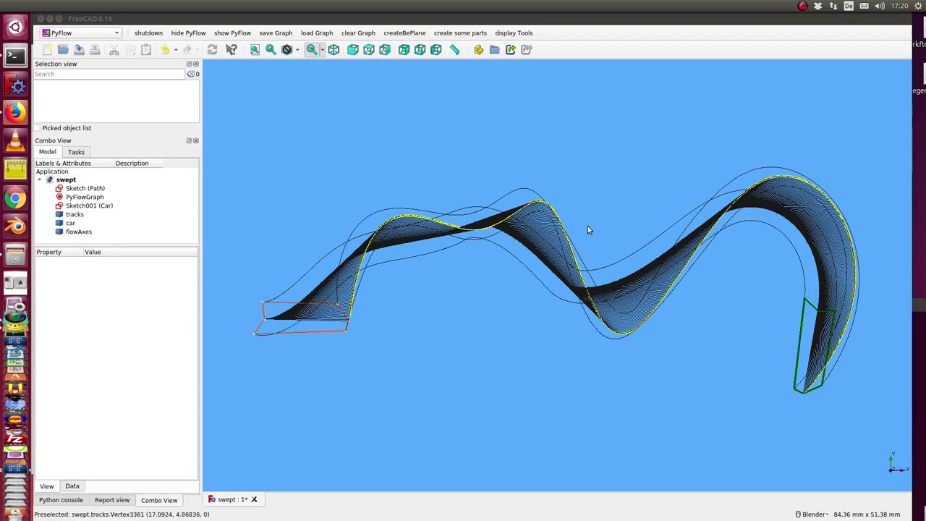
Step: Show the Report view of computed values and zoom into the swept surface
click(109, 500)
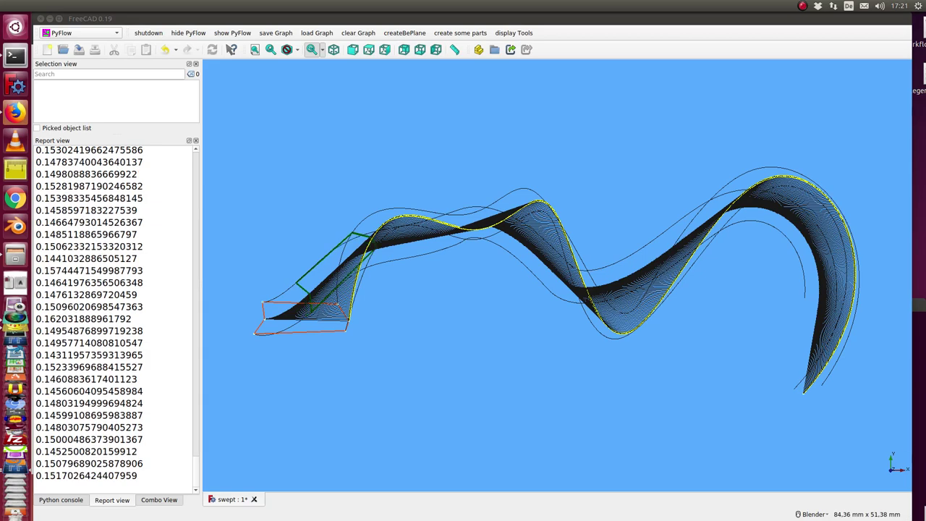
scroll(451, 333, up, 4)
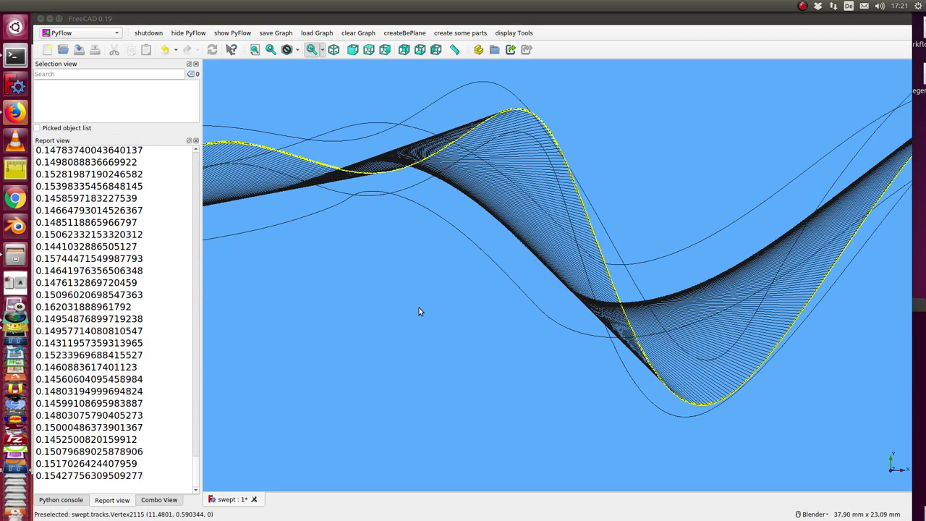
mouse_move(419, 312)
middle_down()
mouse_move(430, 309)
mouse_move(403, 282)
middle_up()
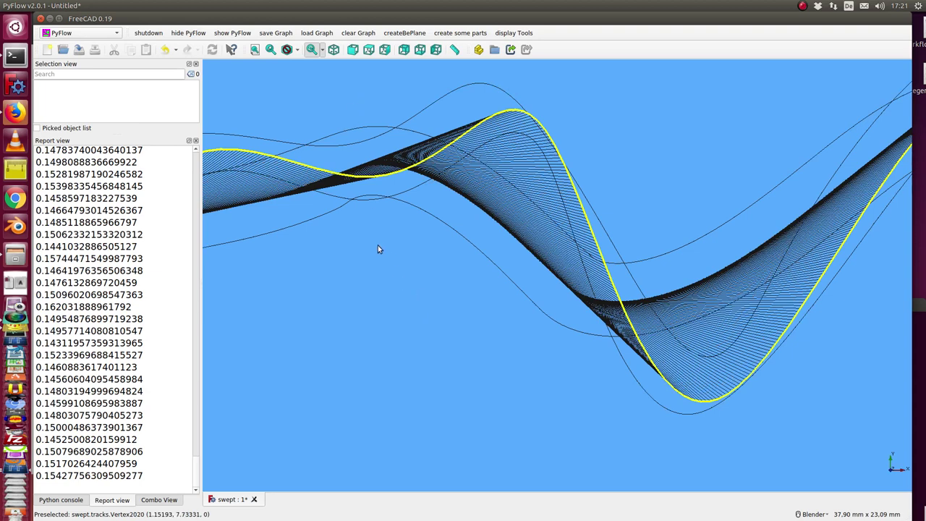
middle_drag(378, 249, 867, 209)
scroll(867, 209, up, 2)
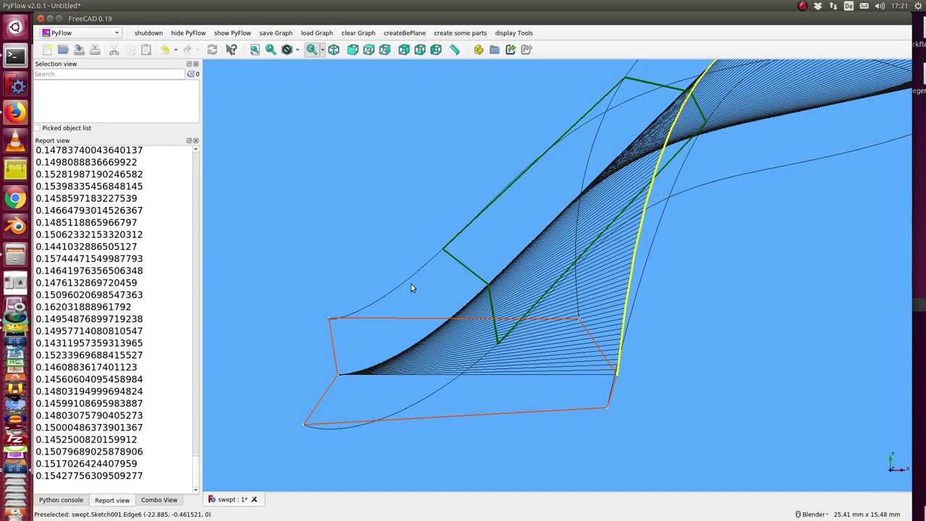
scroll(786, 243, down, 4)
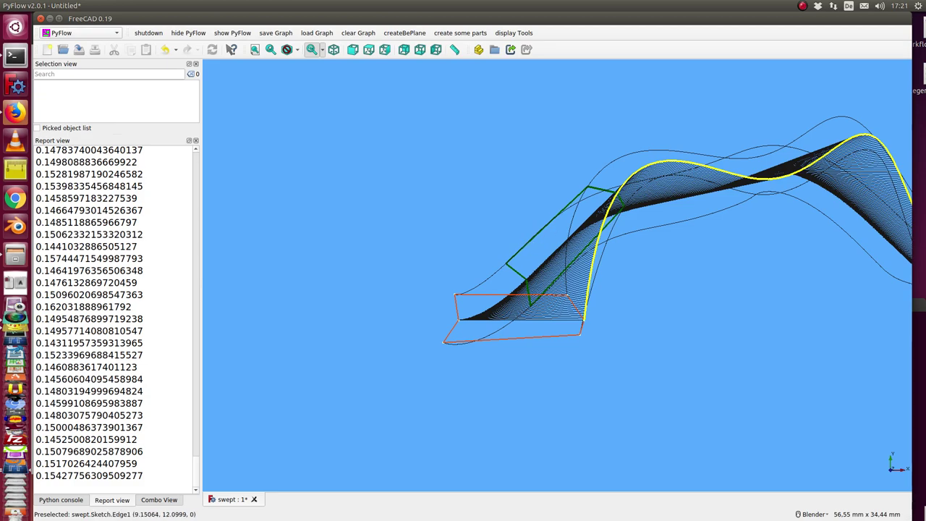
Step: Maximize PyFlow and fit FreeCAD_swept (600 steps, step 57) and its three view3D nodes
click(233, 33)
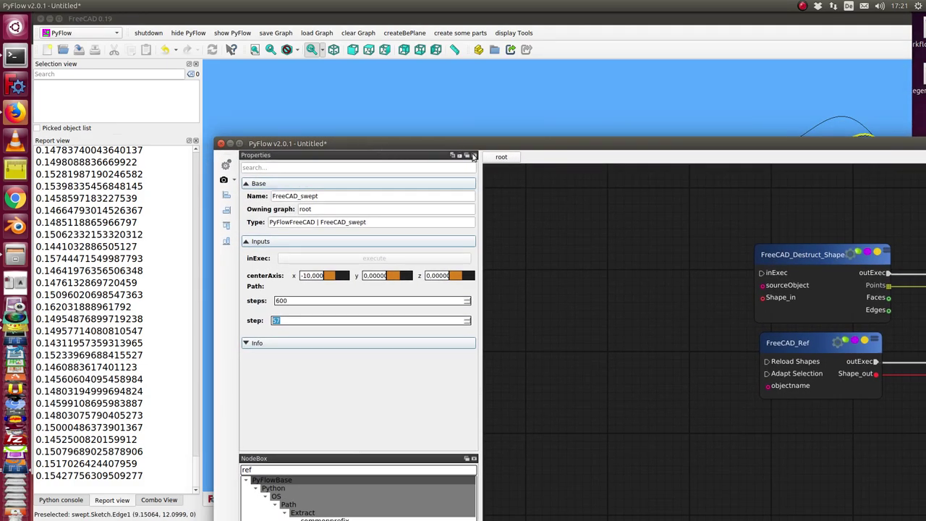
drag(489, 143, 231, 5)
scroll(385, 124, down, 2)
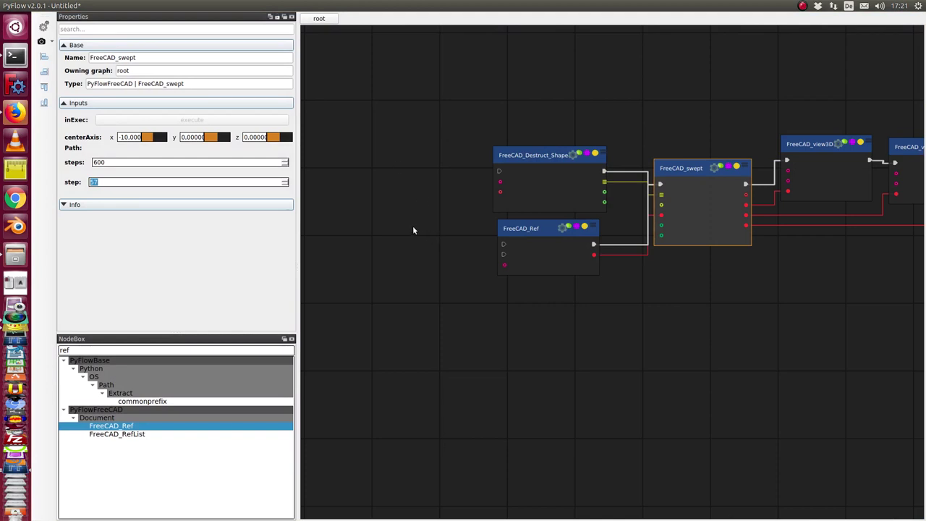
click(258, 237)
middle_drag(726, 294, 537, 330)
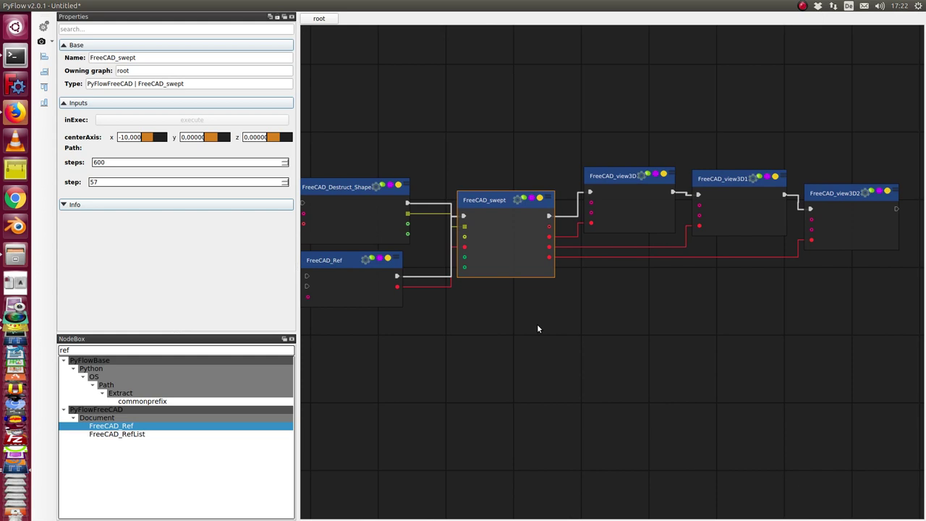
scroll(536, 329, down, 2)
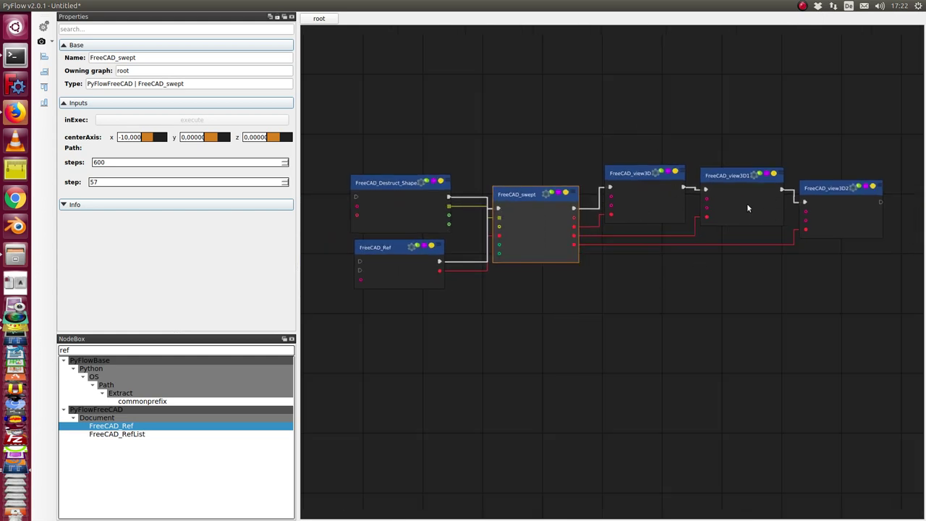